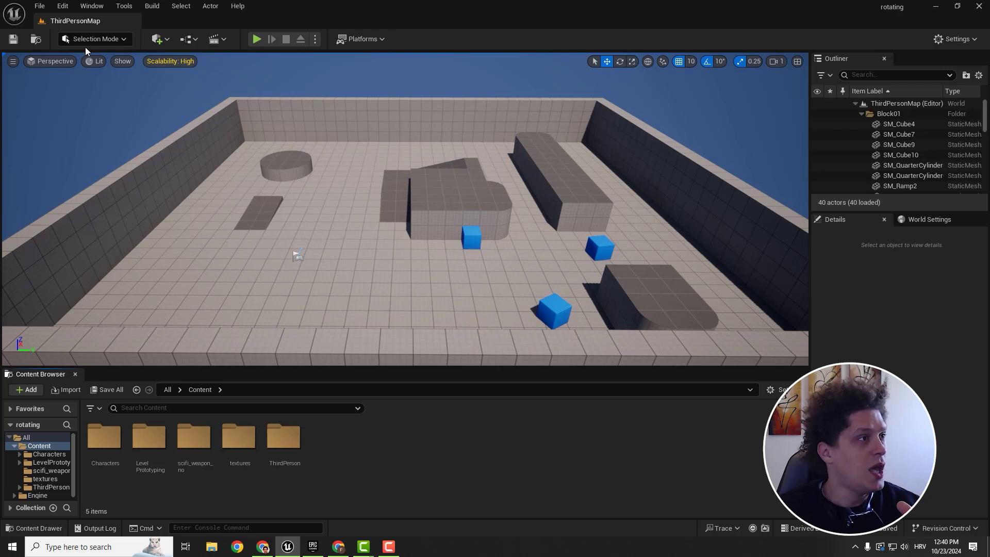
Step: Open the marketplace from the editor's Window menu and start exploring Fab in the launcher
click(93, 7)
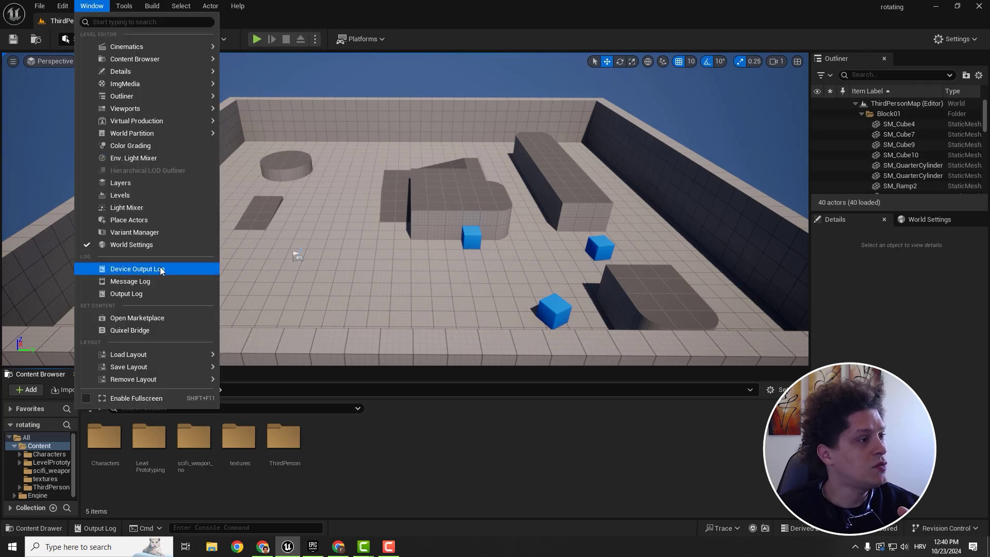
click(125, 317)
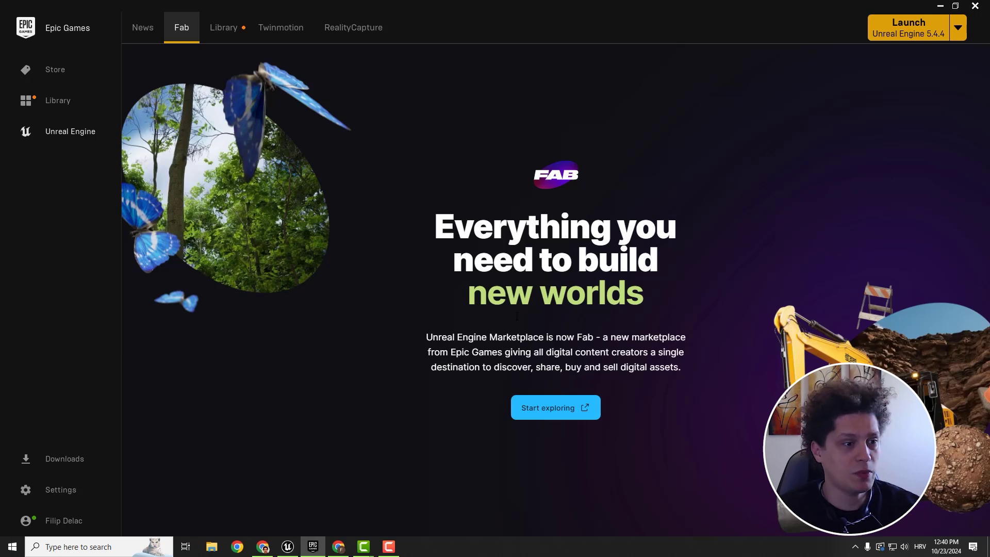
click(546, 413)
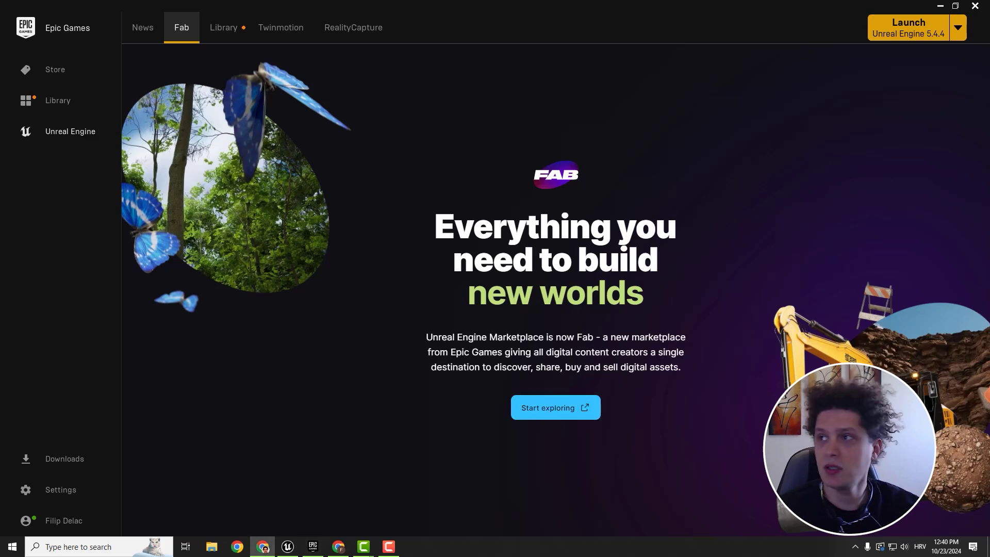
Step: Position the fab.com Chrome window and scroll the home page down to the Platforms section
drag(830, 137, 457, 3)
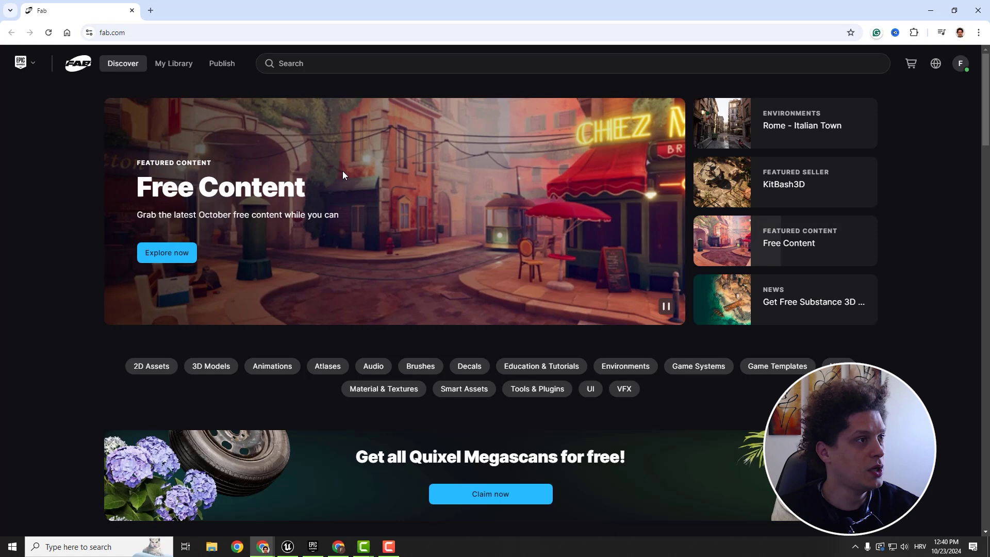
scroll(296, 289, down, 8)
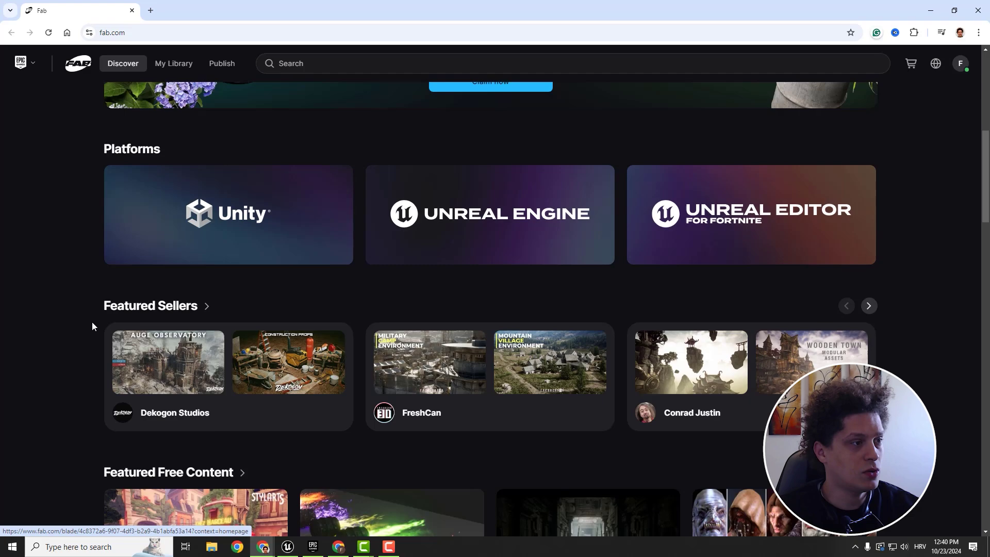
scroll(416, 281, down, 4)
scroll(225, 260, up, 9)
scroll(224, 260, down, 6)
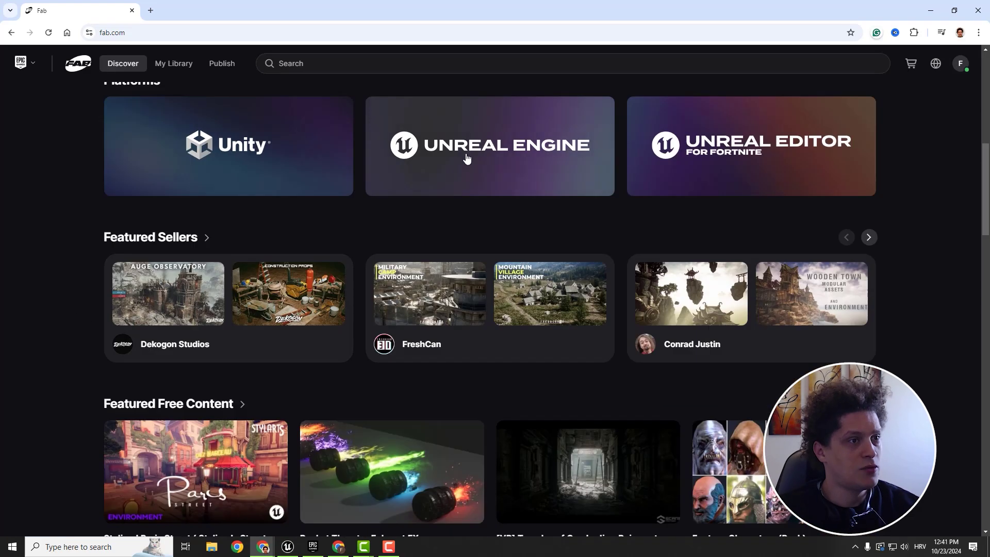
Step: Open the Unreal Engine products channel and scroll down to its filters
click(466, 190)
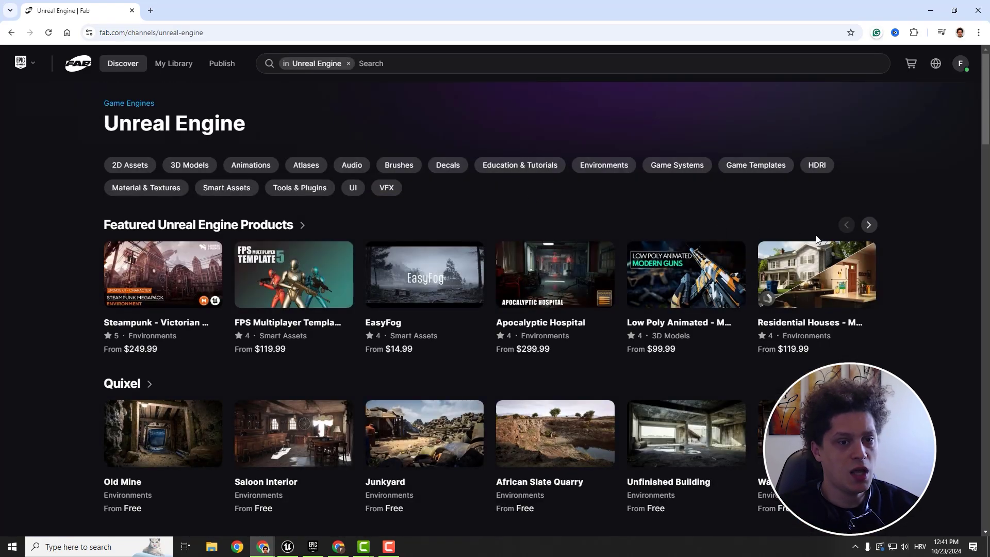
scroll(726, 212, down, 6)
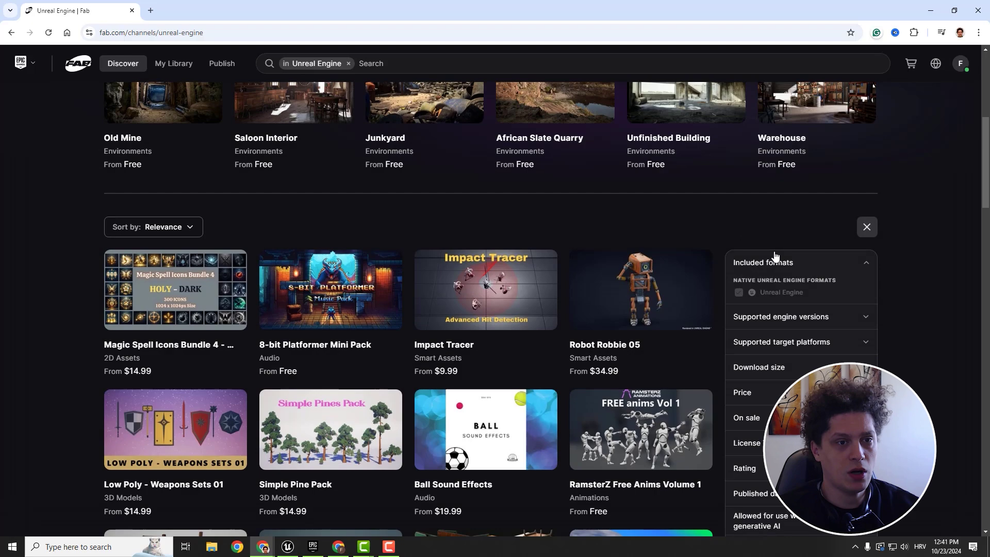
scroll(743, 328, down, 5)
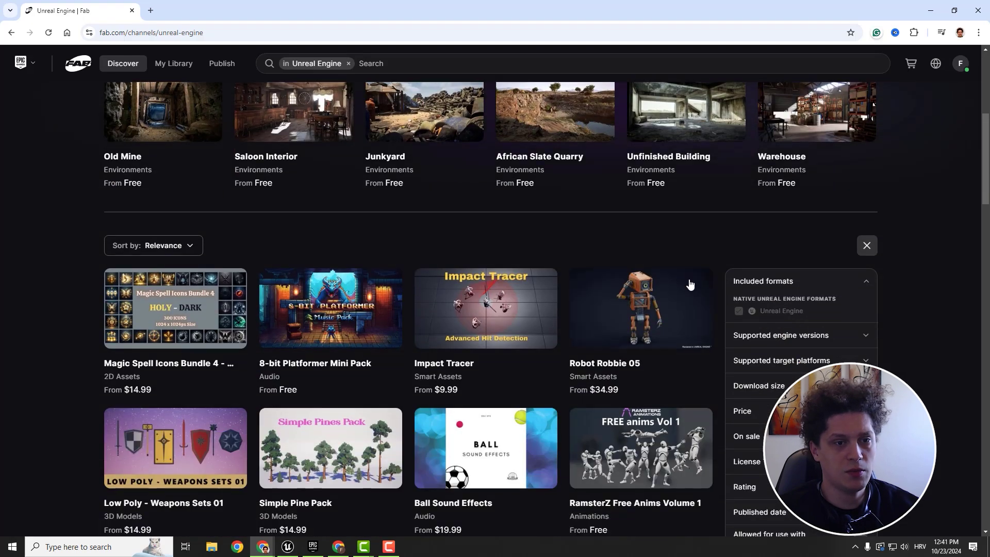
scroll(743, 328, down, 2)
Step: Show only free products sorted newest first, then open the 8-bit Platformer Mini Pack
click(864, 326)
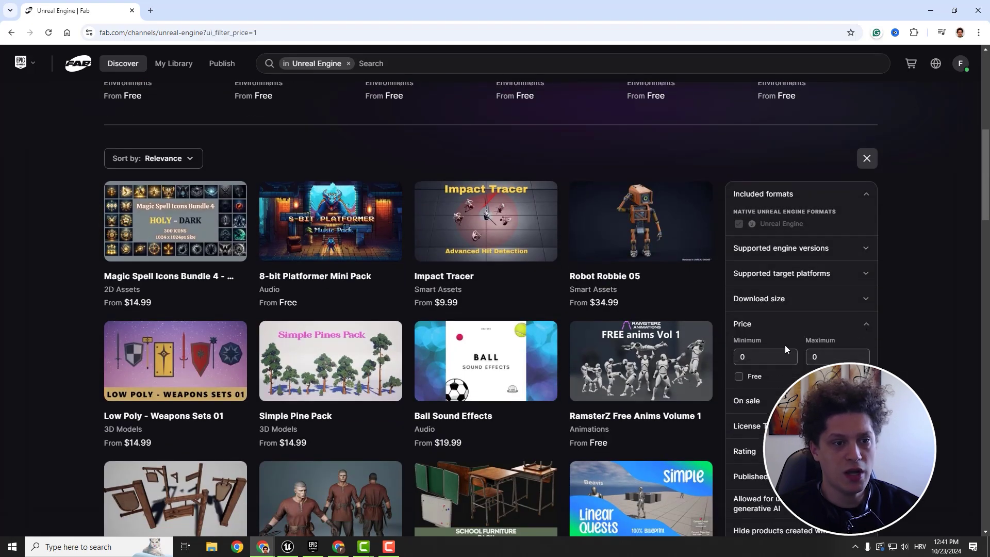
click(739, 381)
click(190, 161)
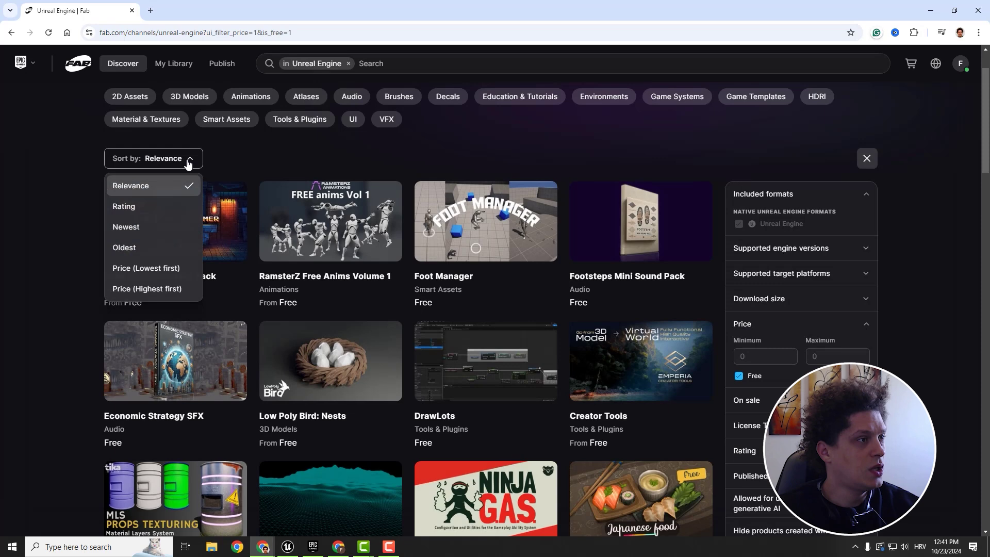
click(129, 230)
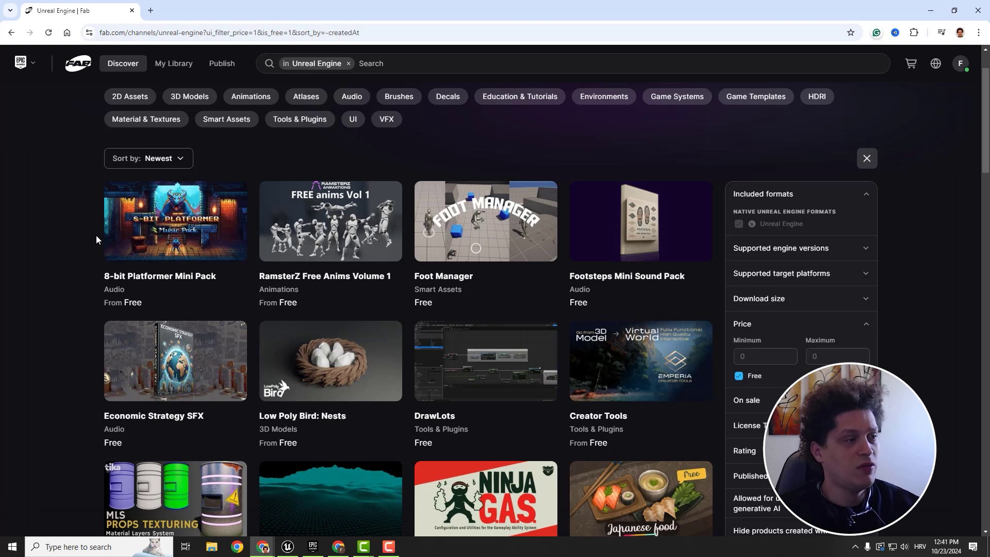
click(163, 227)
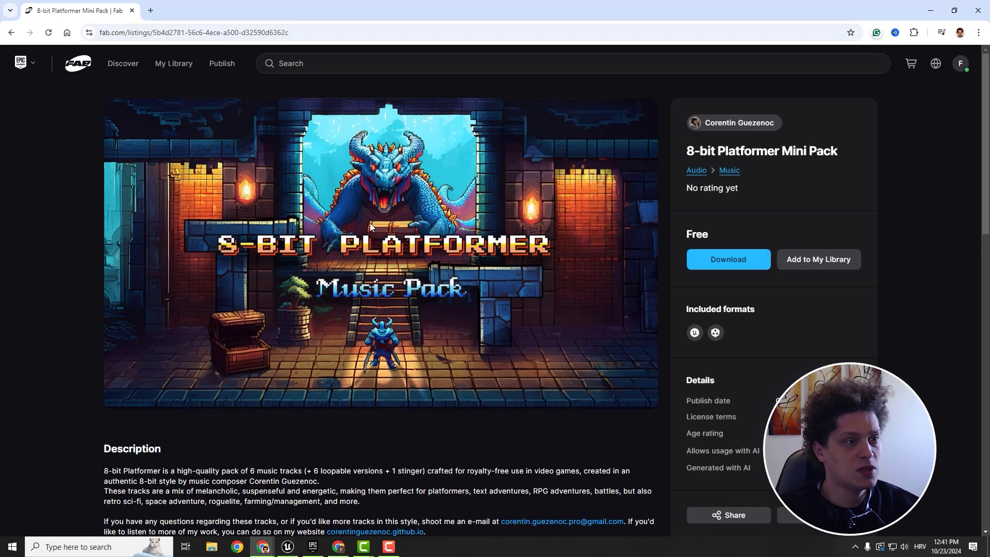
Step: Show the Mini Pack's download options and open its Standard License in a new tab
click(737, 259)
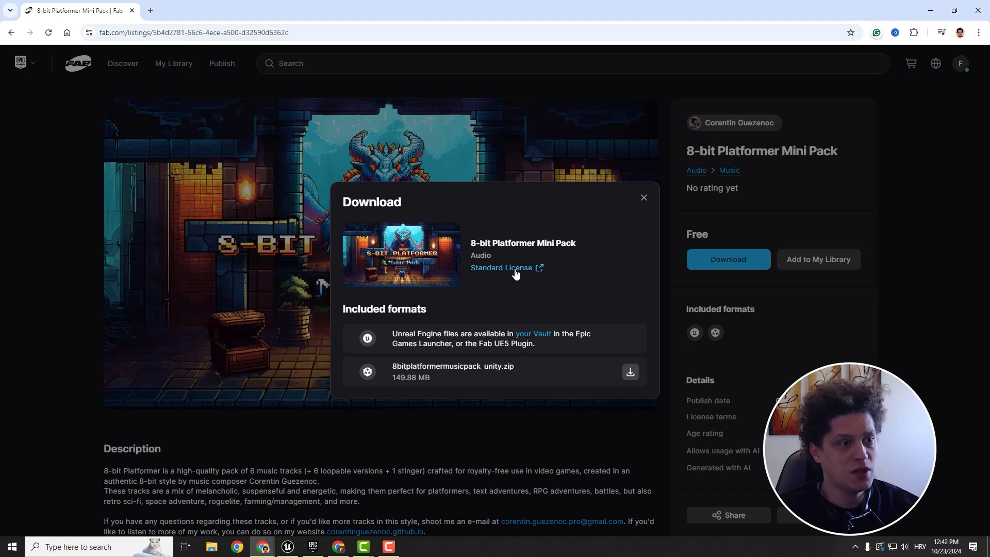
click(515, 269)
Step: Scroll the EULA to the eligibility and Who is Epic sections, then bring up ChatGPT
scroll(441, 242, down, 5)
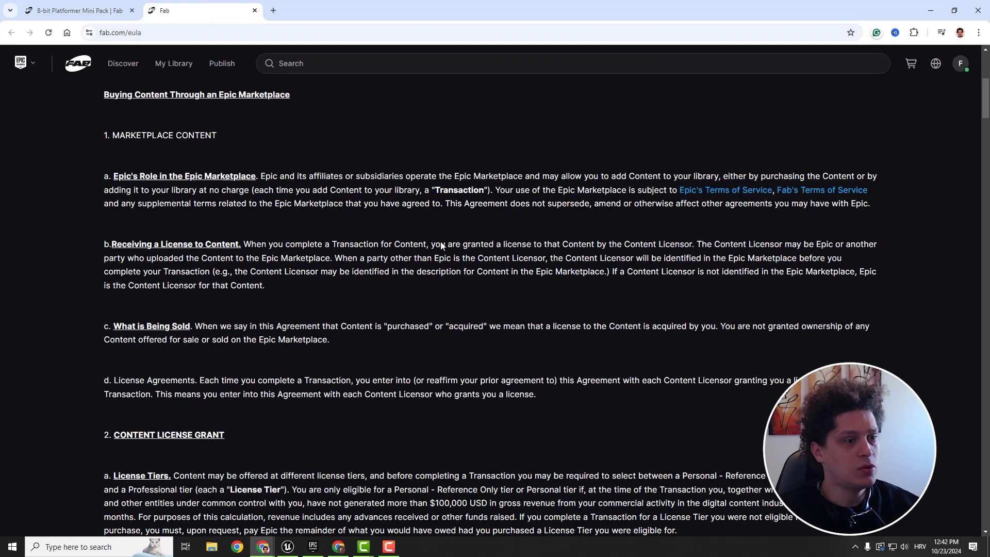
scroll(441, 242, down, 5)
scroll(442, 241, down, 5)
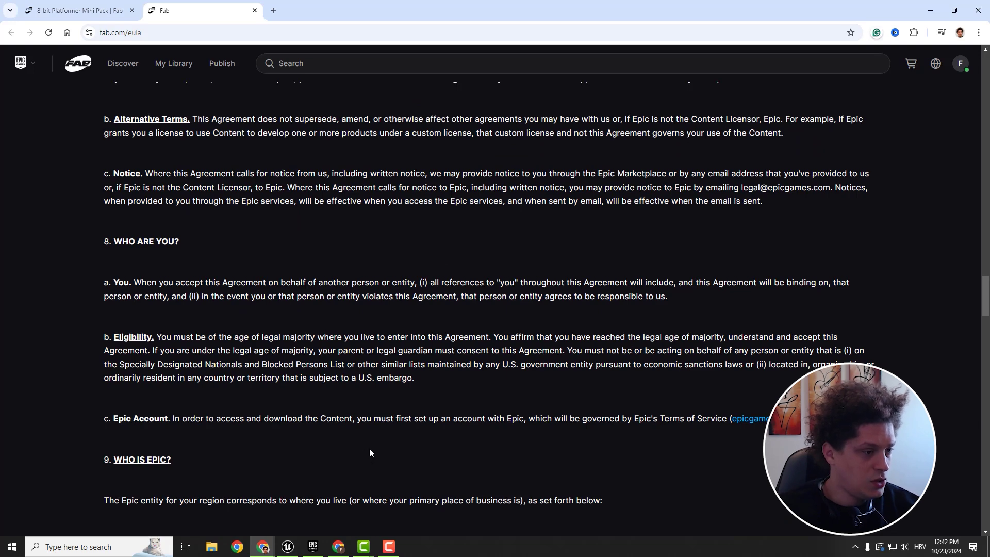
click(338, 548)
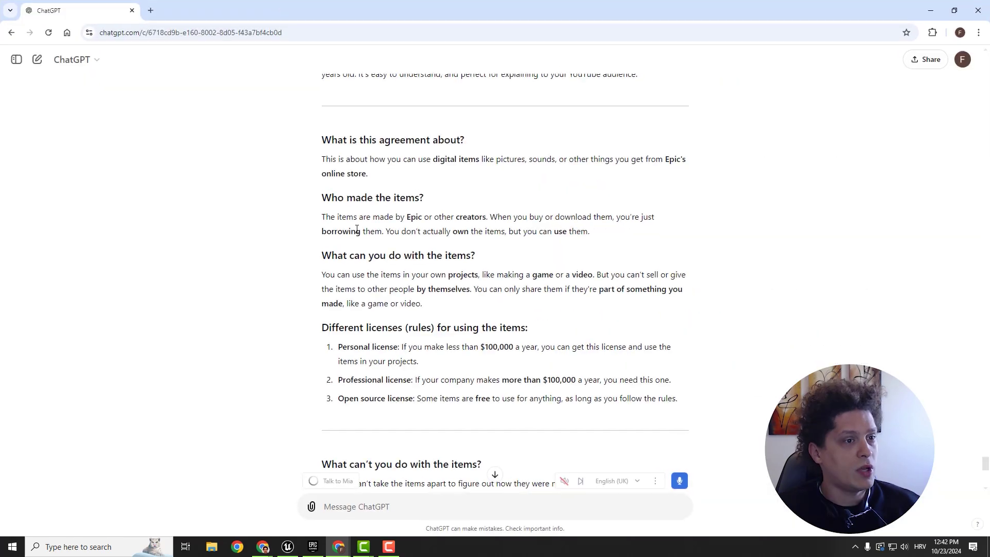
Step: Read ChatGPT's plain-language license summary down to its closing wrap-up and back
scroll(441, 384, down, 5)
scroll(447, 383, down, 3)
scroll(447, 383, down, 6)
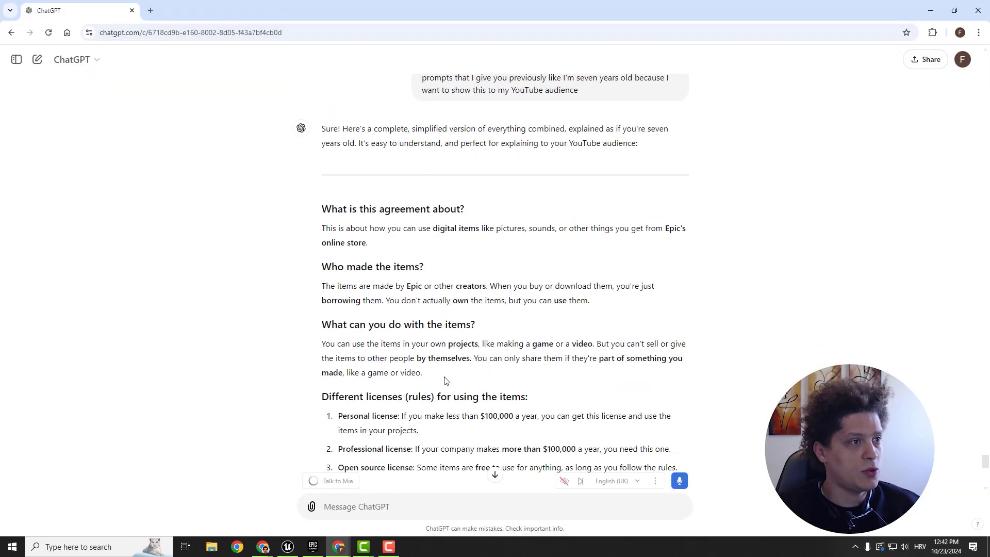
scroll(446, 384, down, 1)
scroll(397, 250, down, 8)
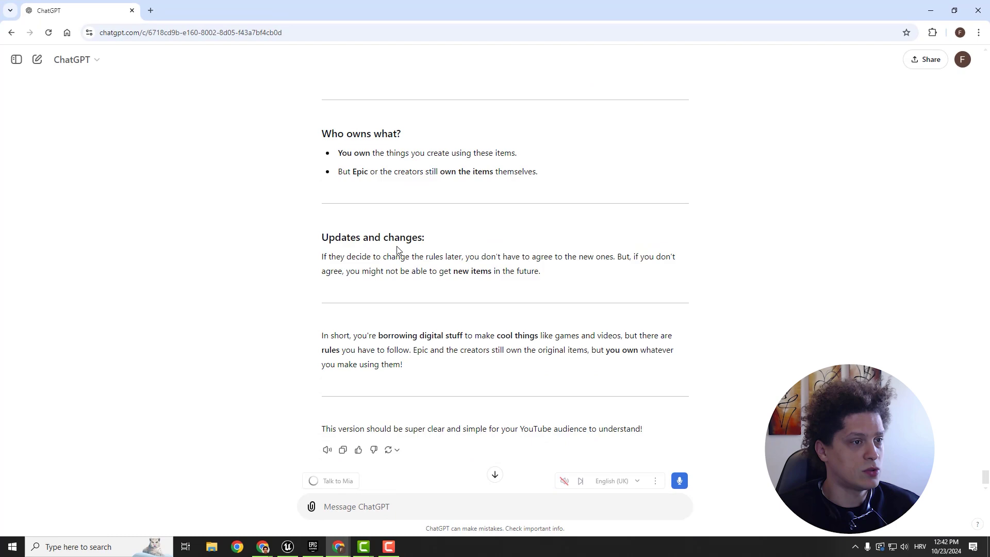
scroll(398, 254, up, 1)
scroll(398, 253, up, 7)
scroll(398, 253, up, 1)
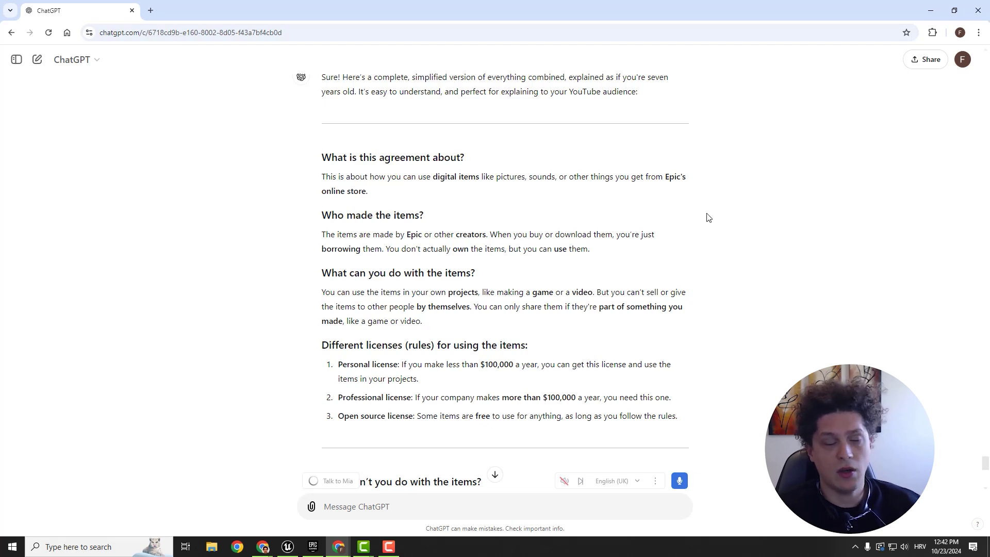
Step: Minimise ChatGPT, close the Mini Pack tab and return to the Fab home page
click(979, 10)
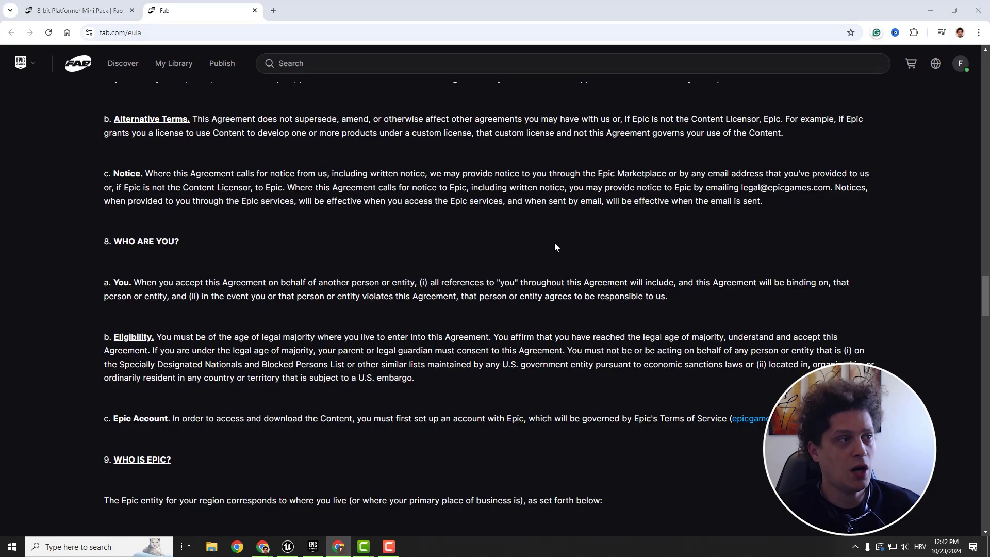
click(132, 10)
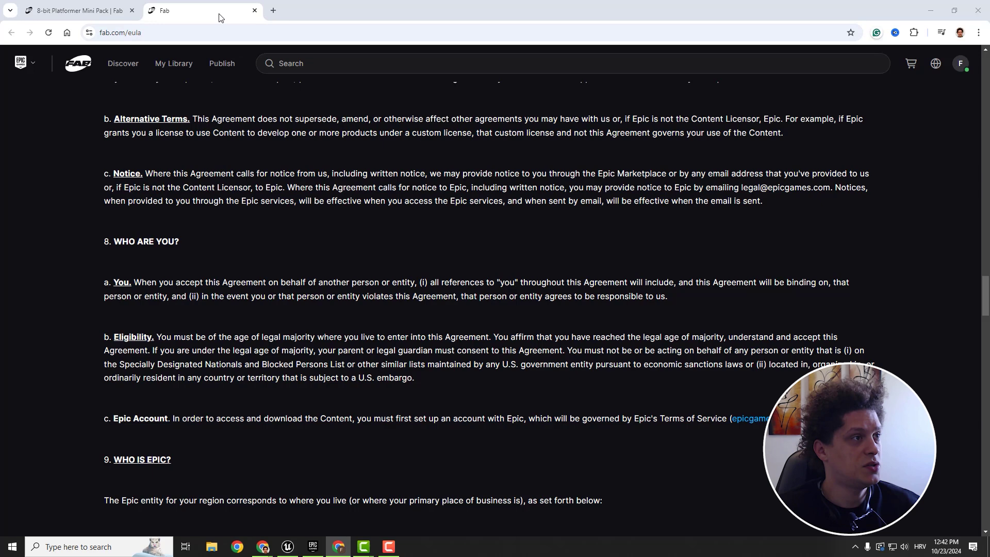
click(69, 76)
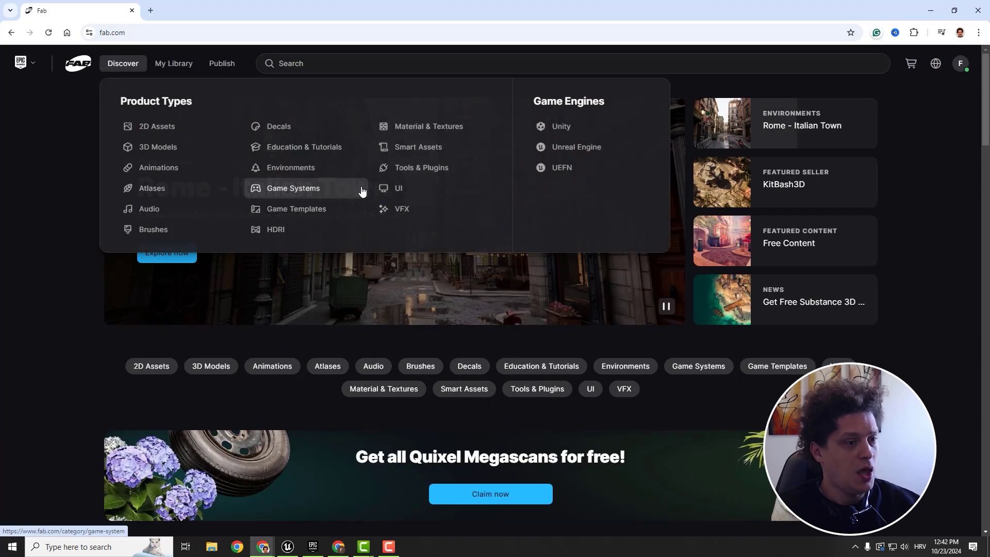
scroll(478, 257, down, 4)
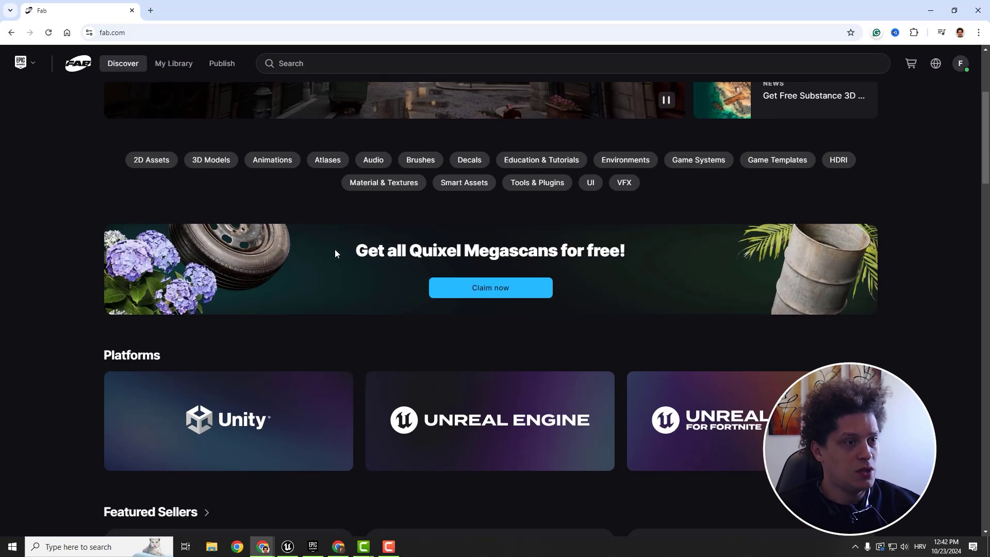
Step: Claim all Quixel Megascans for free and open the Quixel seller profile
click(491, 289)
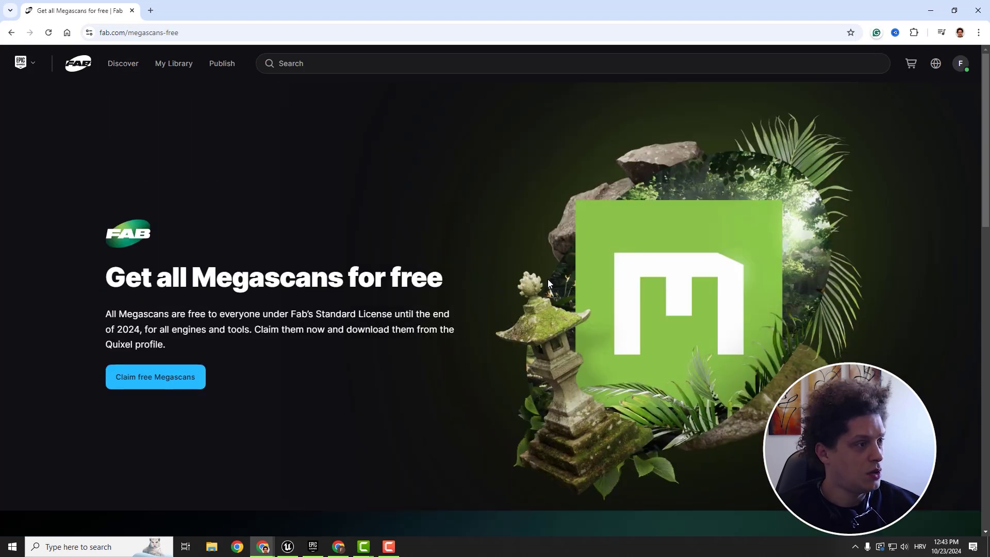
click(149, 381)
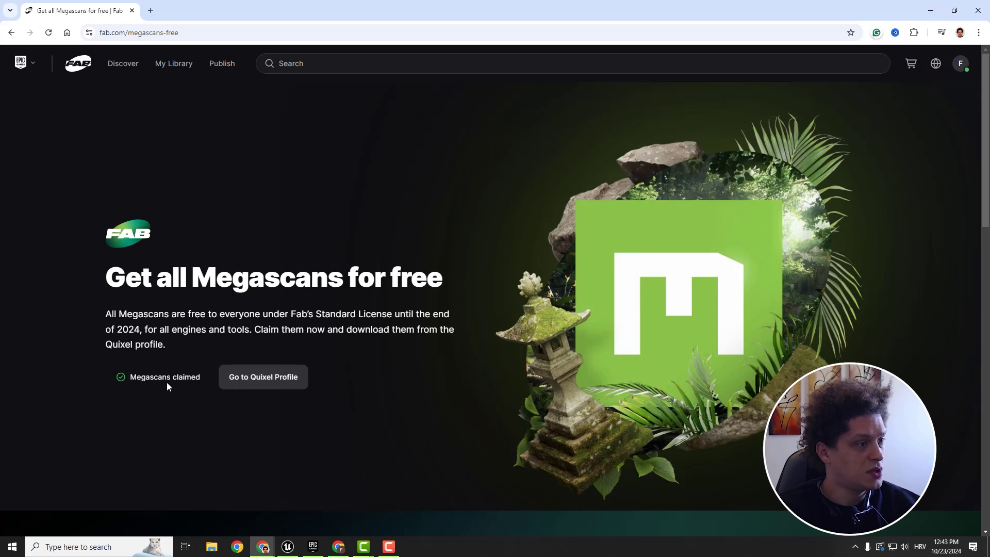
click(275, 387)
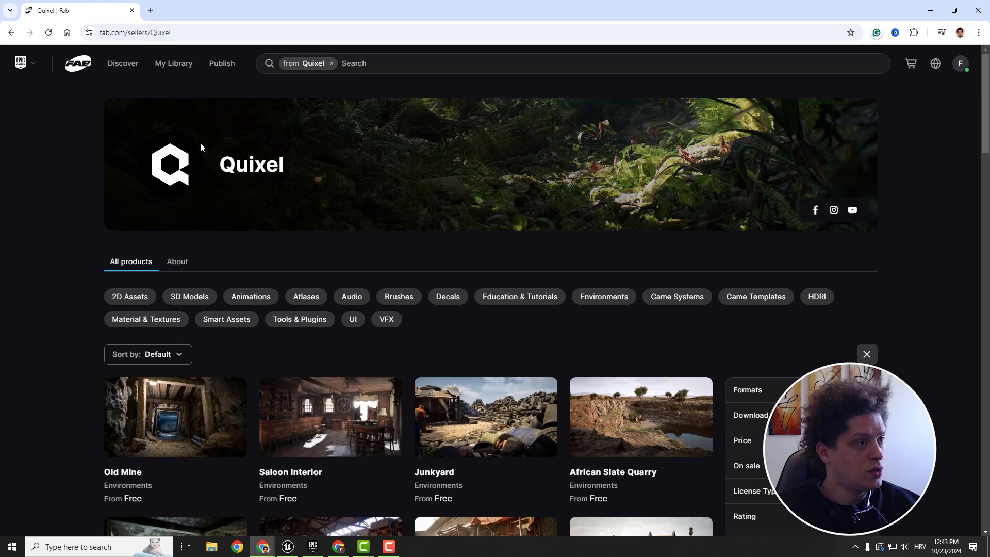
scroll(192, 261, down, 2)
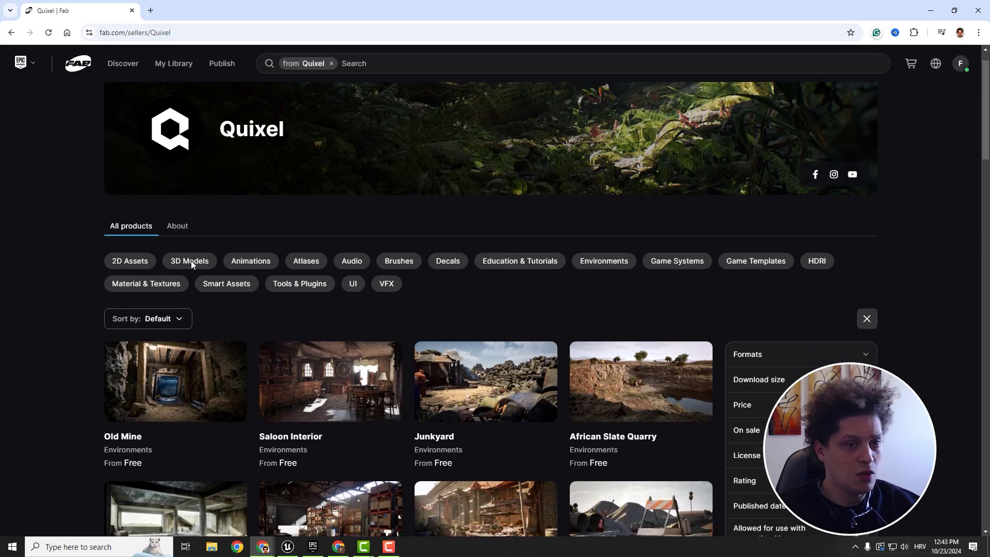
scroll(192, 276, down, 5)
scroll(220, 287, down, 10)
scroll(370, 311, up, 3)
scroll(369, 310, up, 15)
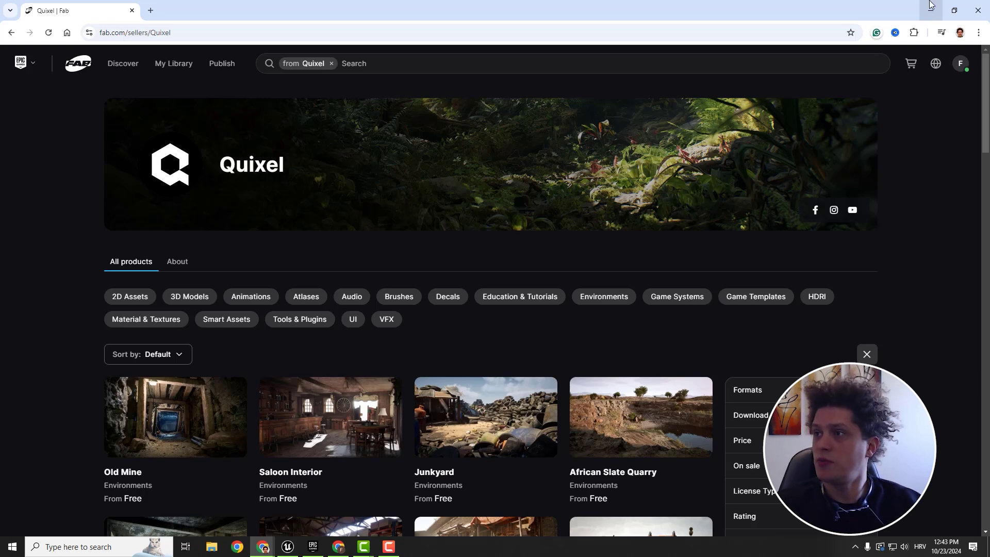
key(alt+Tab)
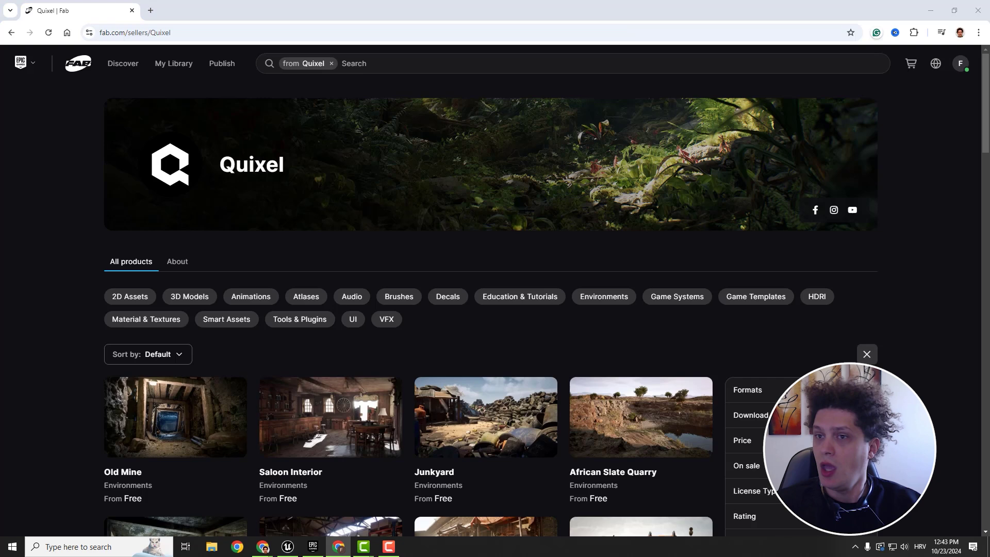